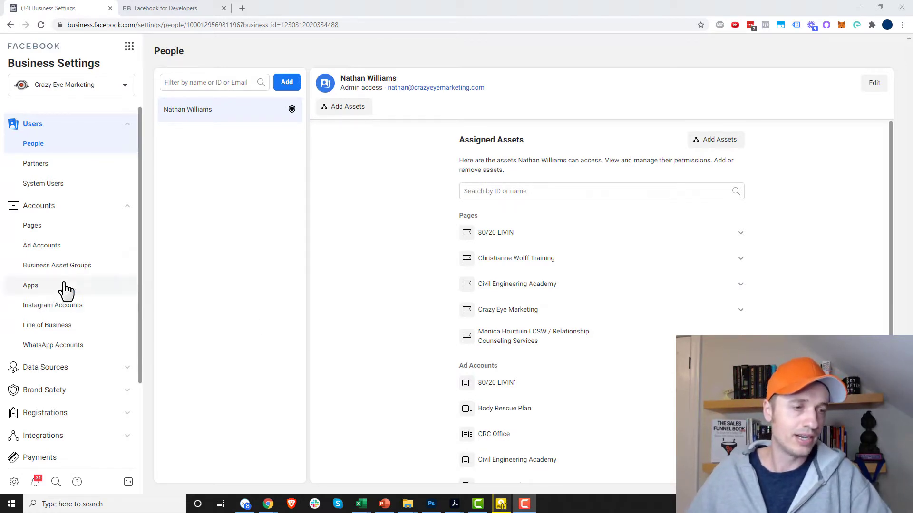
Scroll the Business Settings sidebar and open Security Center, where Business Verification is not yet started.
scroll(79, 294, "down", 2)
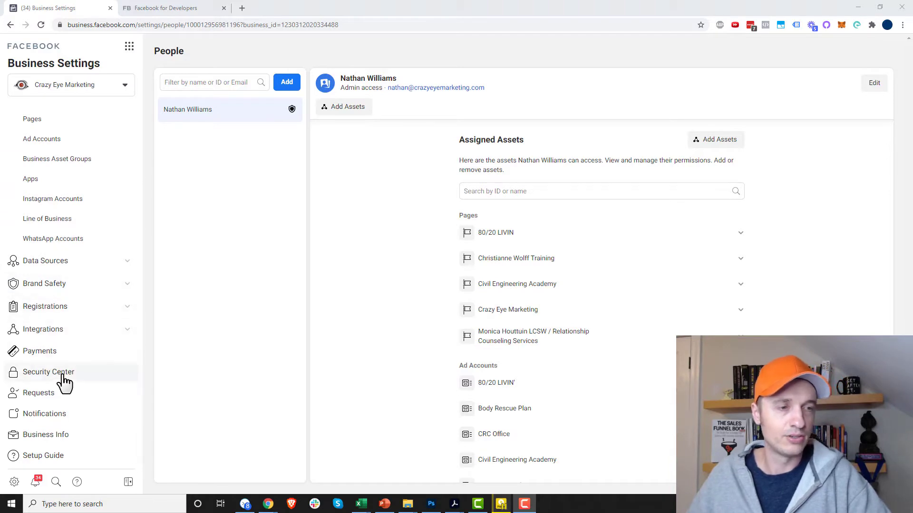
scroll(72, 332, "up", 2)
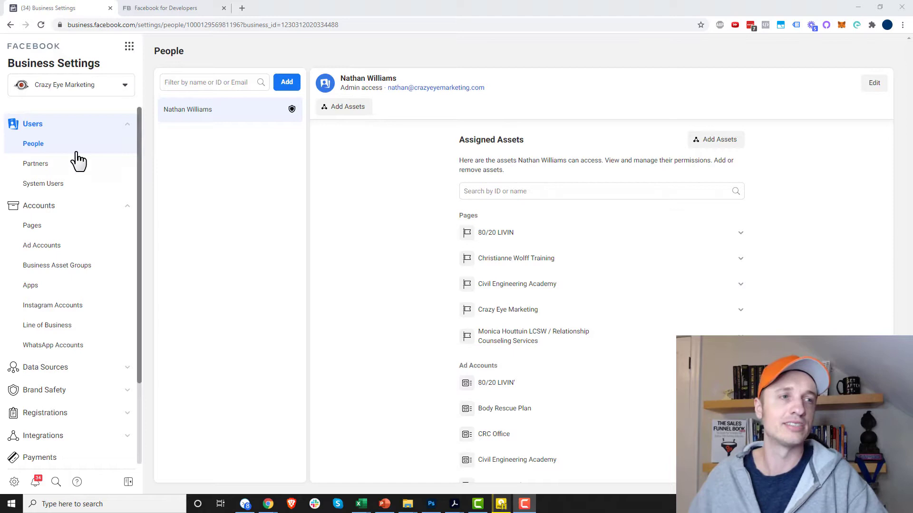
left_click(129, 48)
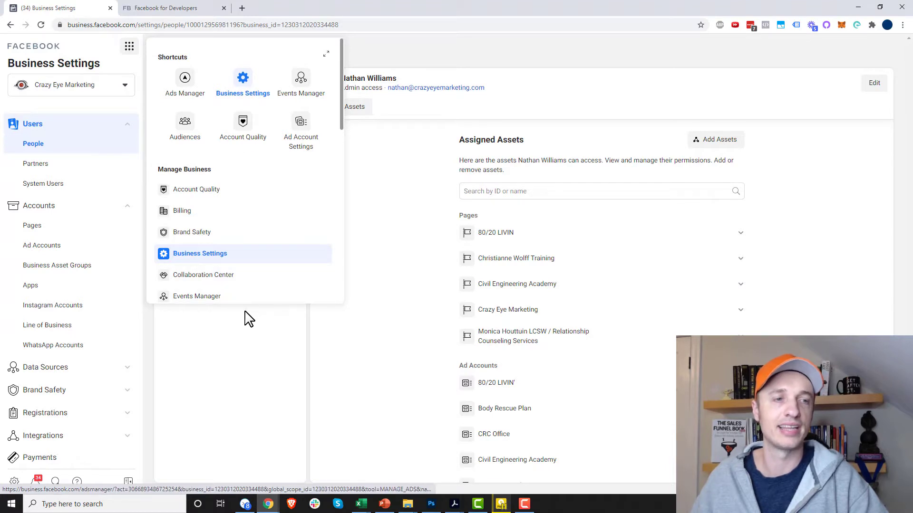
left_click(241, 331)
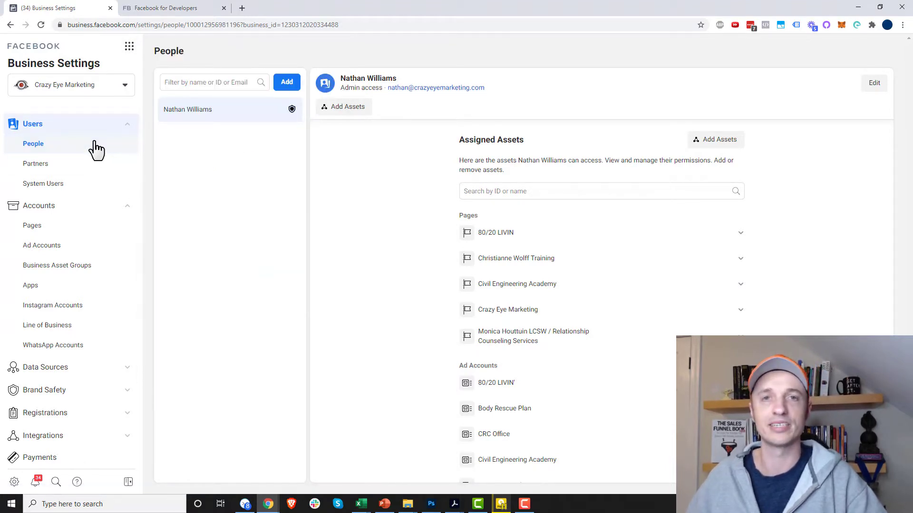
scroll(73, 250, "down", 1)
scroll(75, 251, "down", 3)
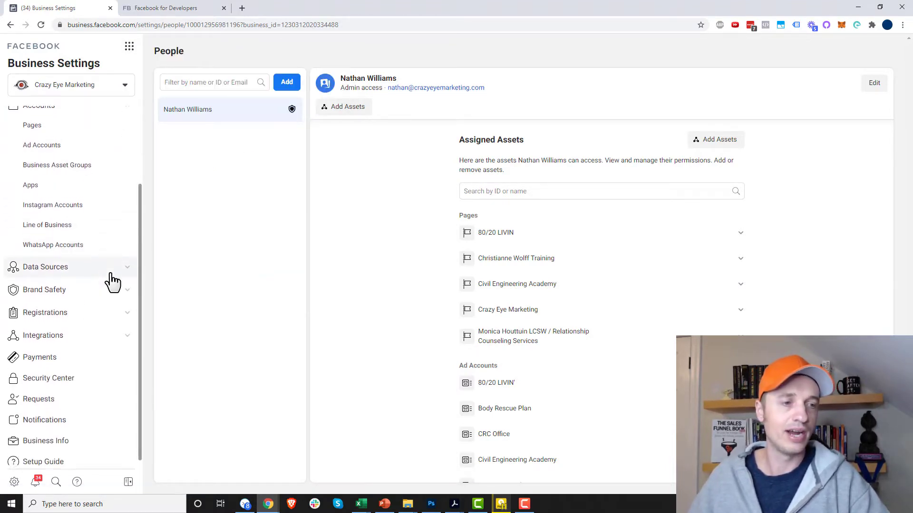
left_click(69, 375)
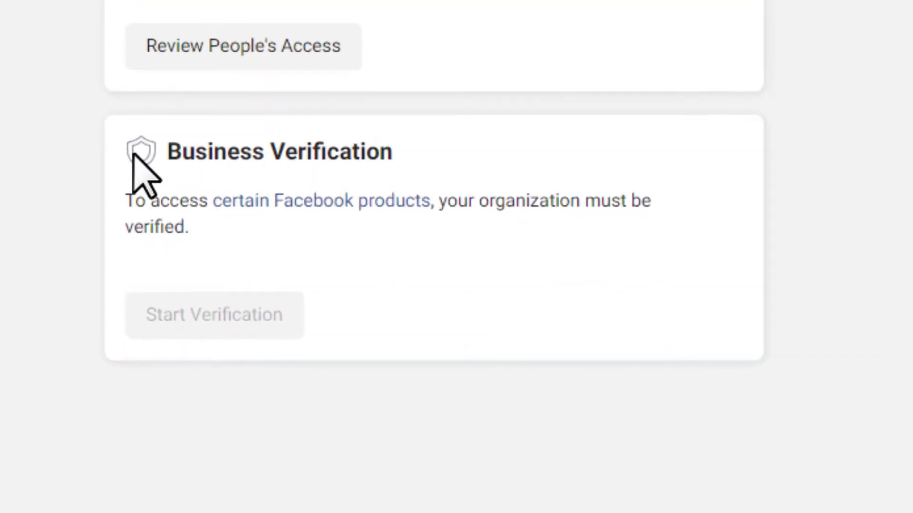
left_click_drag(167, 152, 540, 173)
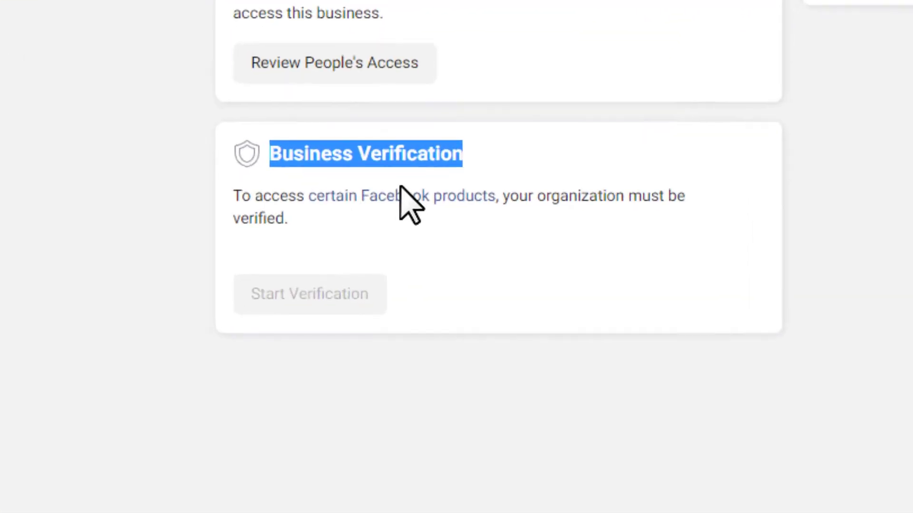
left_click(304, 301)
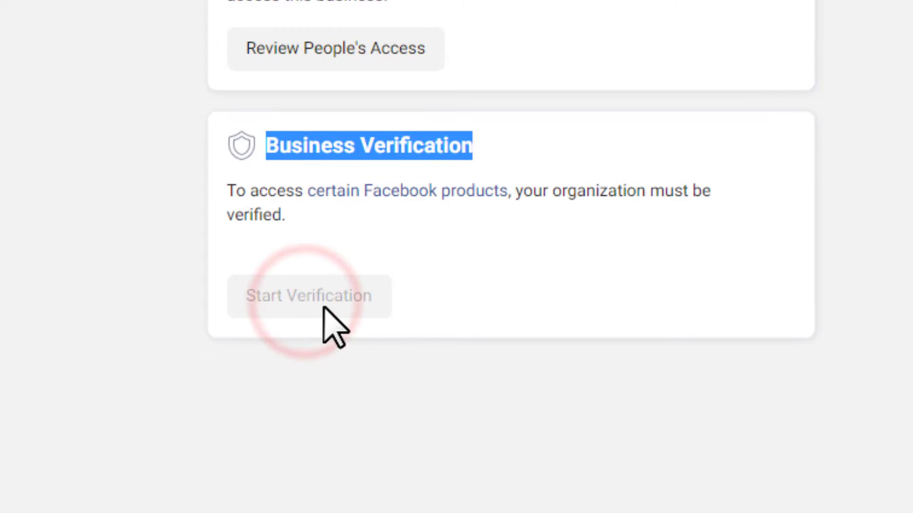
left_click(308, 296)
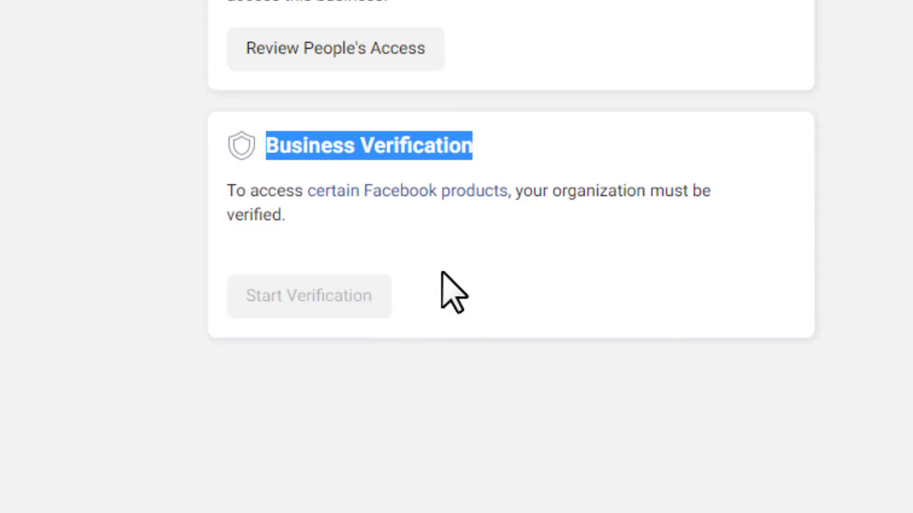
left_click(442, 273)
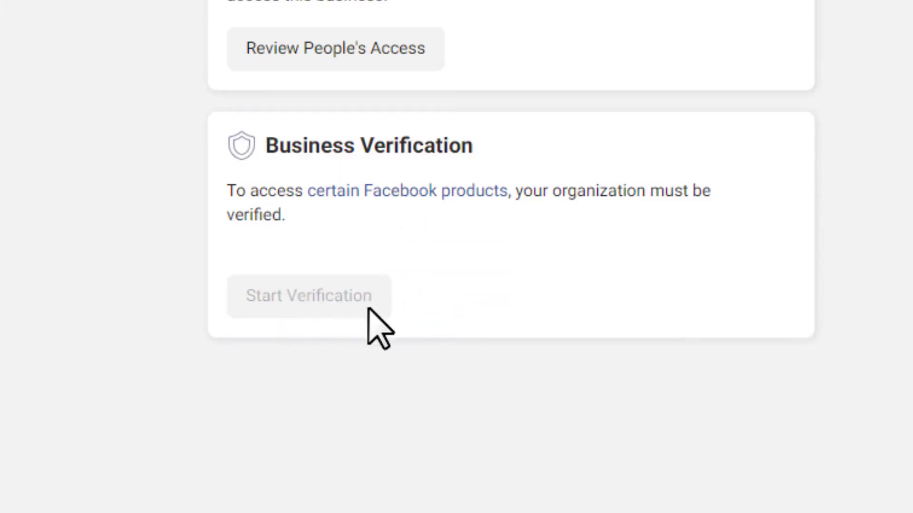
In Facebook for Developers, go to My Apps and bring up the Create an App dialog.
left_click(190, 8)
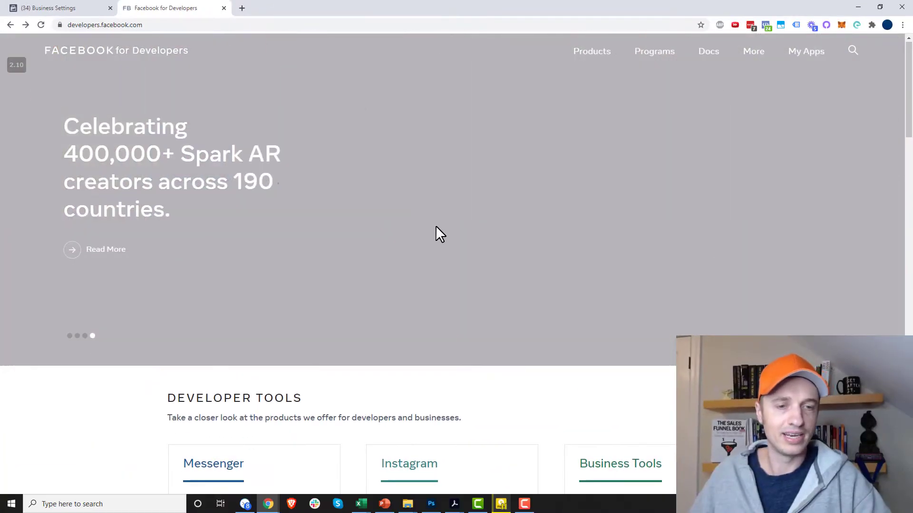
scroll(436, 275, "down", 3)
scroll(436, 276, "up", 3)
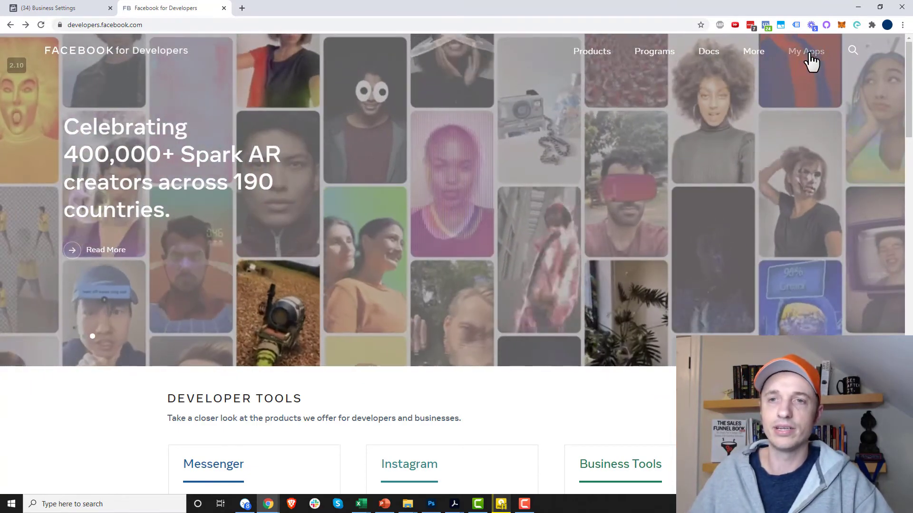
left_click(809, 54)
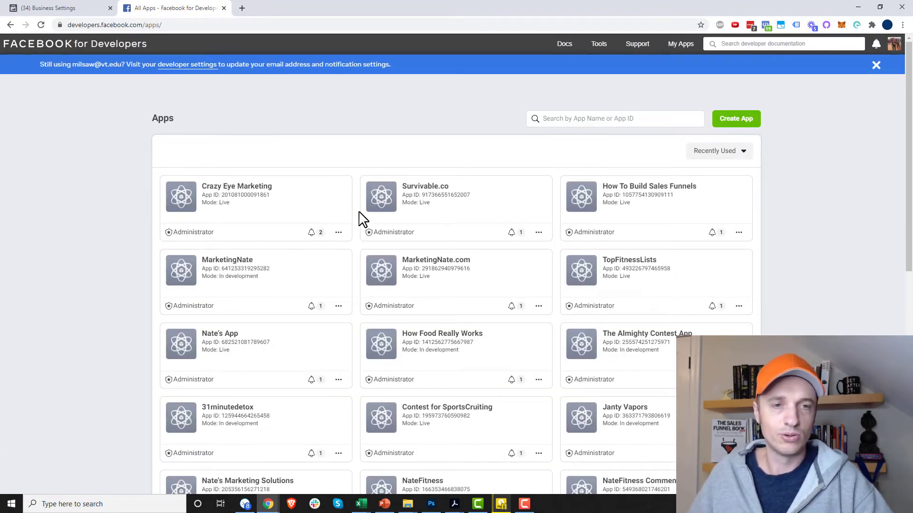
left_click(736, 125)
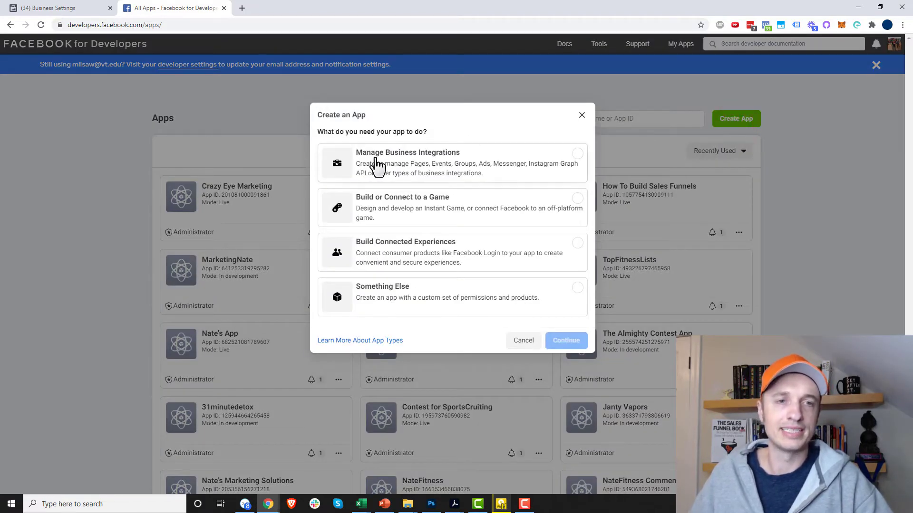
Choose the Manage Business Integrations app type, enter the name and contact email, and set the purpose to your own business.
left_click(430, 159)
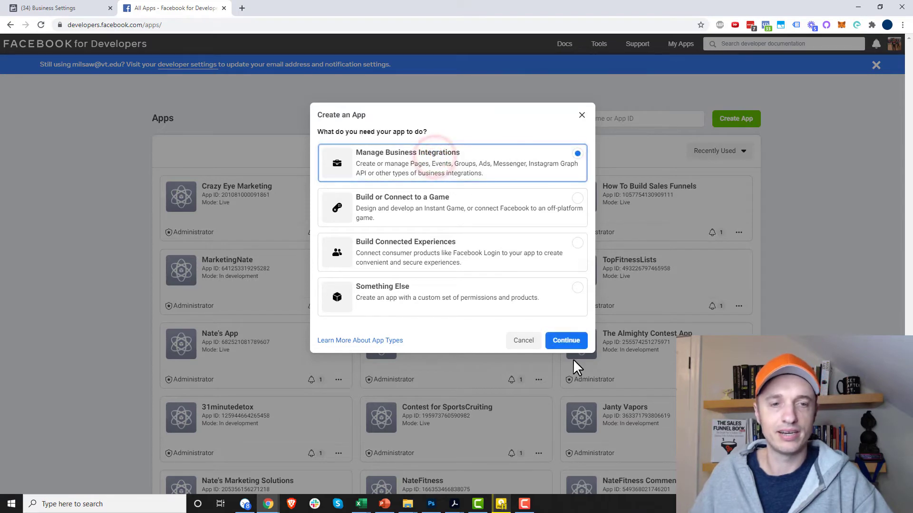
left_click(570, 347)
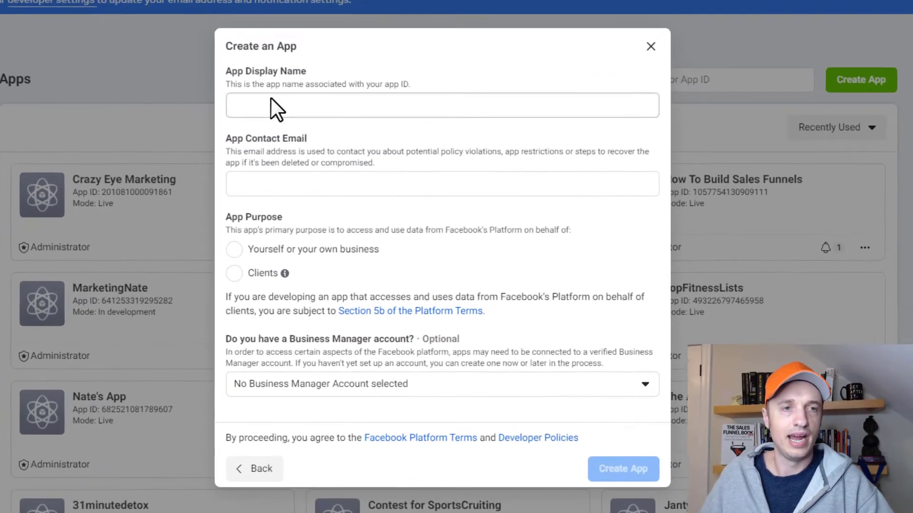
left_click(270, 99)
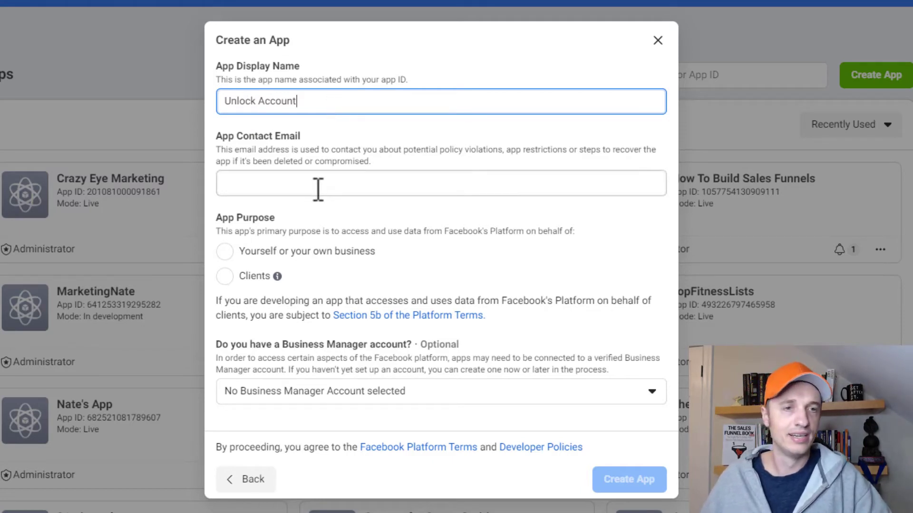
left_click(315, 187)
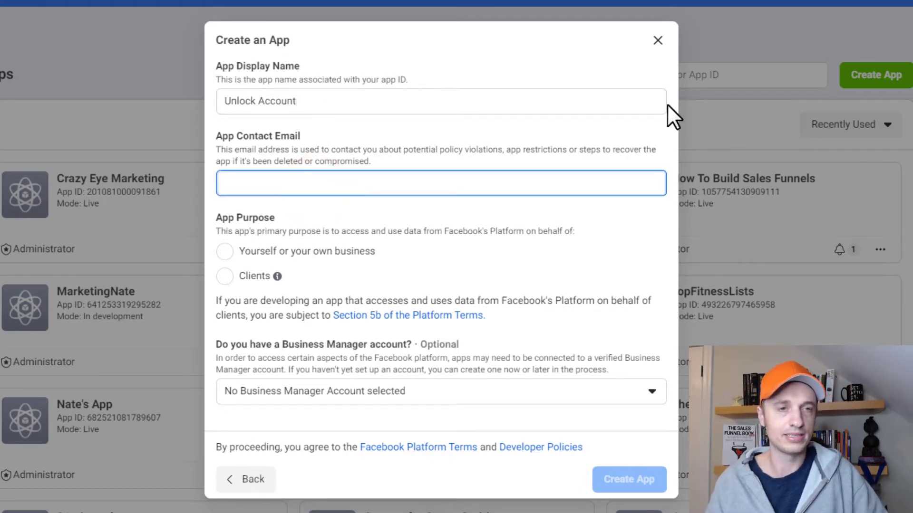
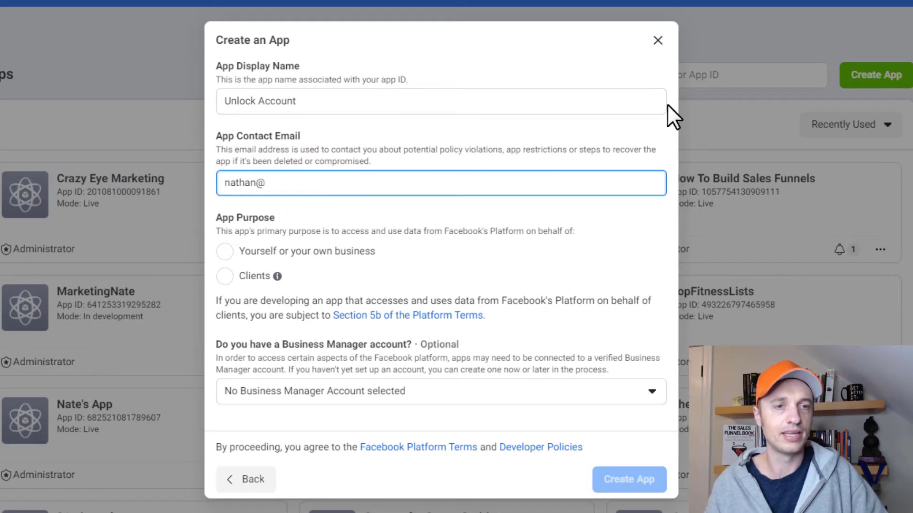
left_click(225, 251)
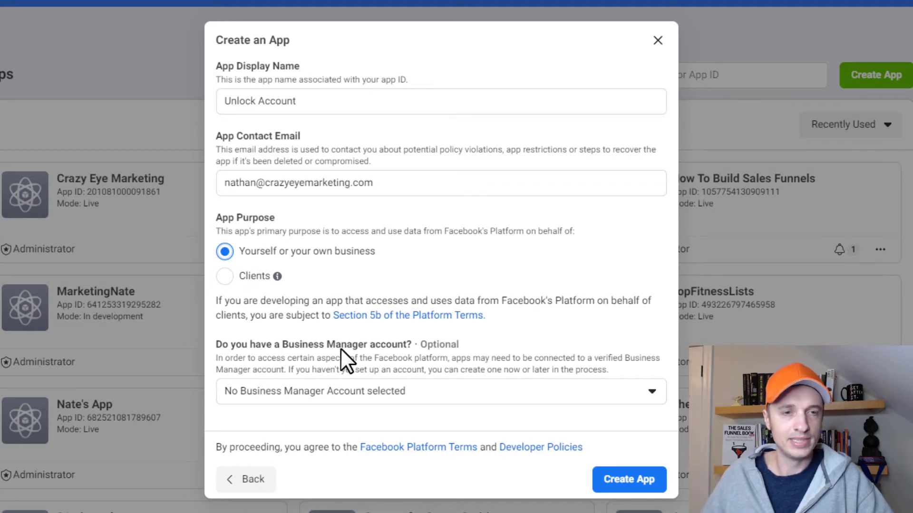
Connect the app to Crazy Eye Marketing, create Unlock Account, and pass the reCAPTCHA check.
left_click(384, 399)
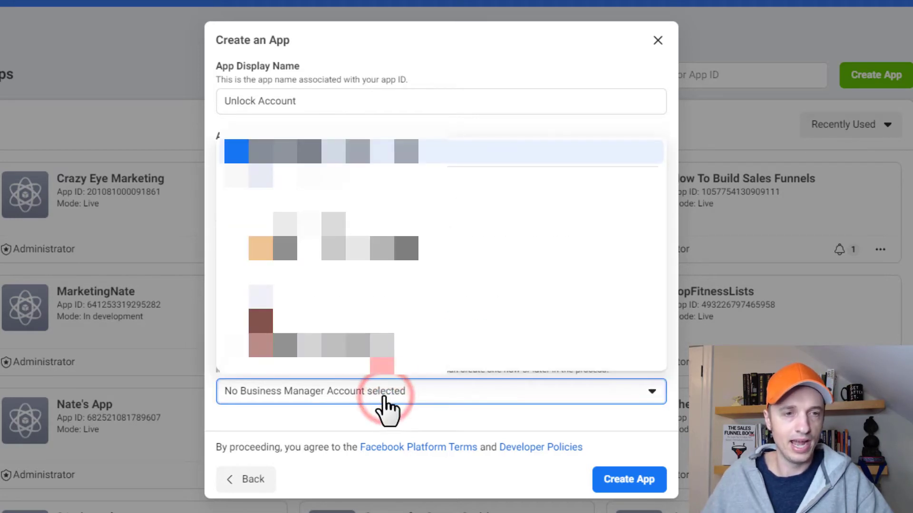
left_click(359, 328)
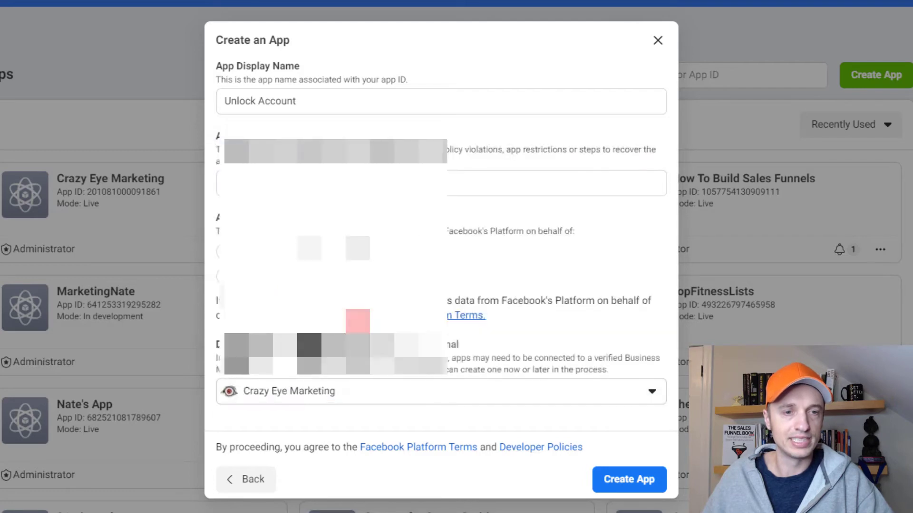
left_click(639, 475)
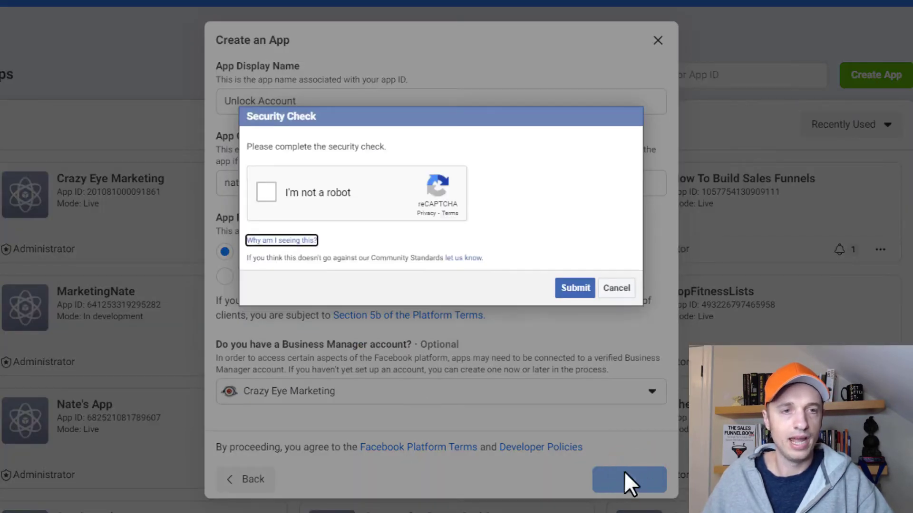
left_click(266, 186)
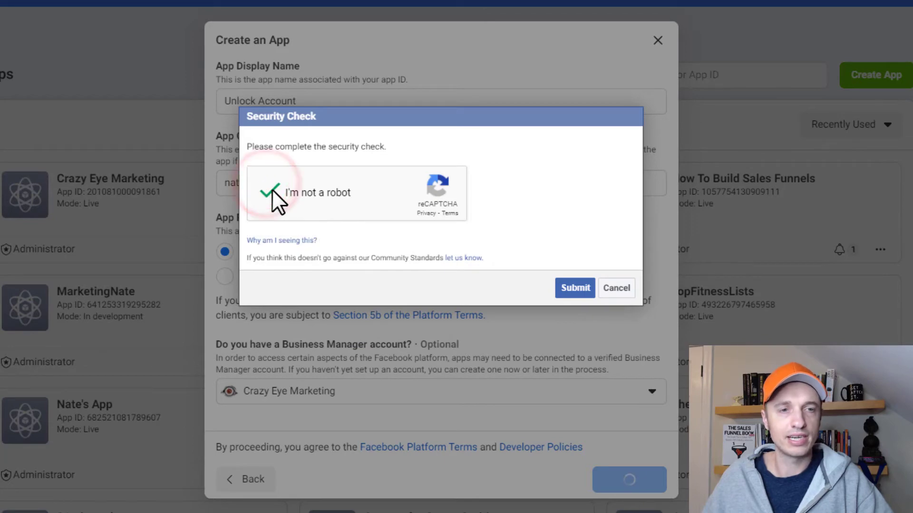
left_click(574, 287)
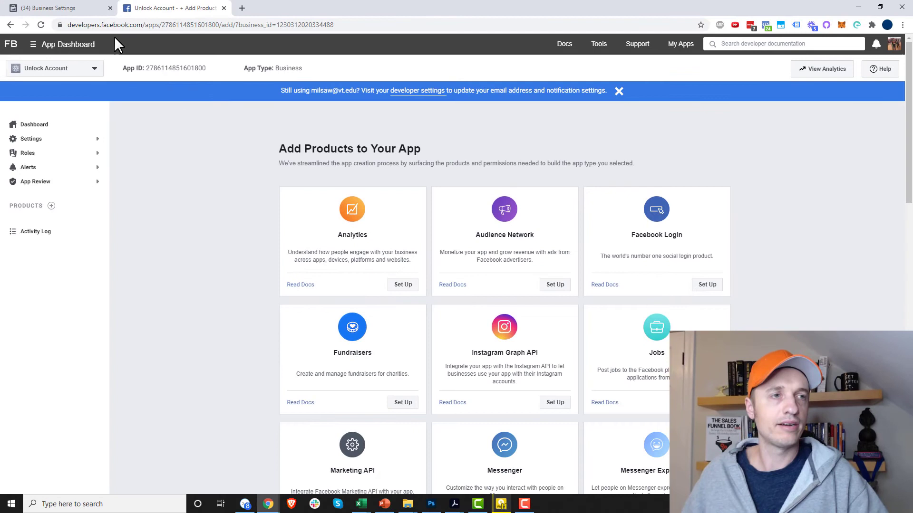
Reload the business's Apps list in Business Settings to confirm Unlock Account, then return to Security Center.
left_click(67, 9)
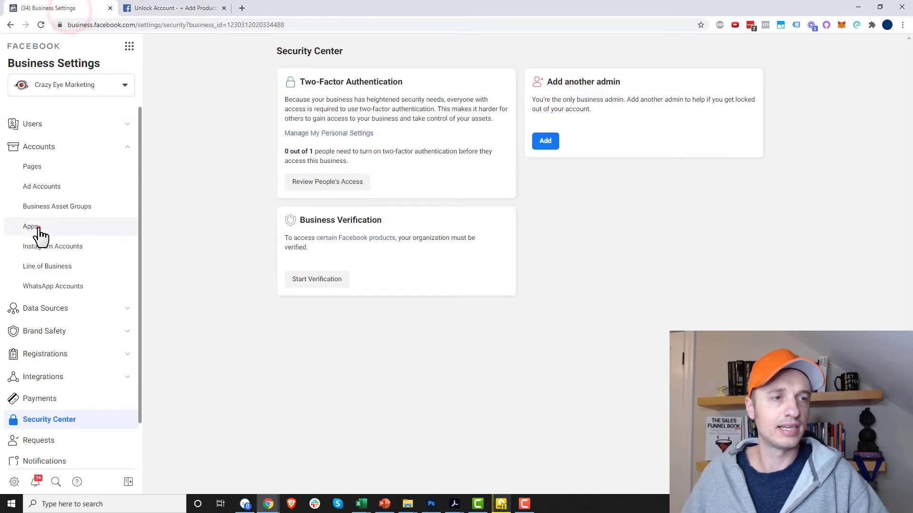
left_click(34, 227)
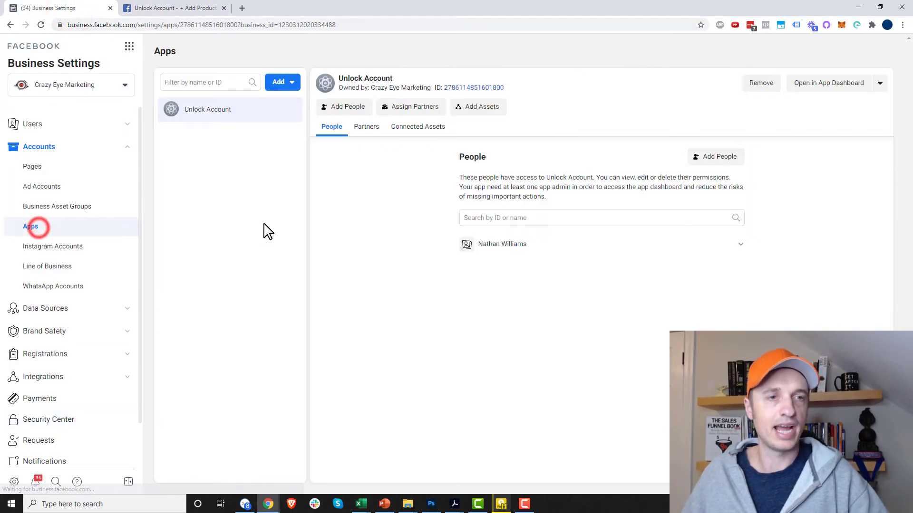
left_click(42, 24)
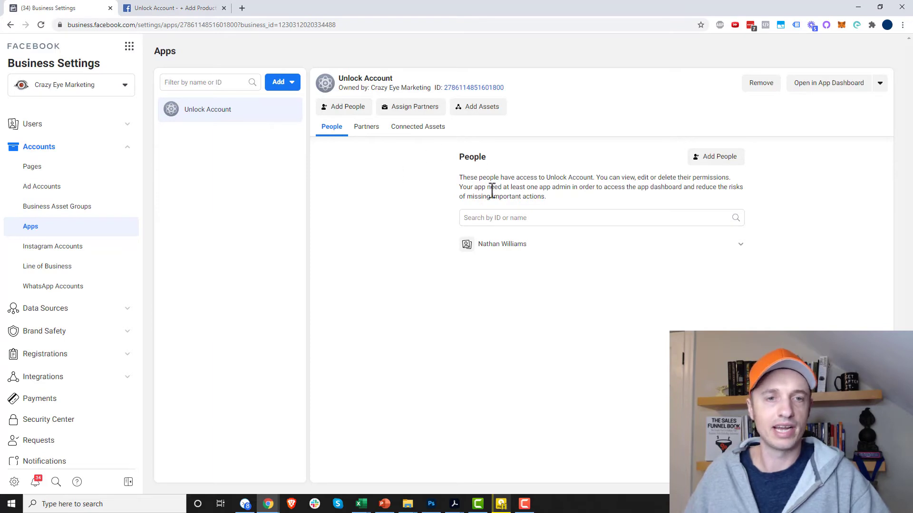
scroll(70, 378, "down", 1)
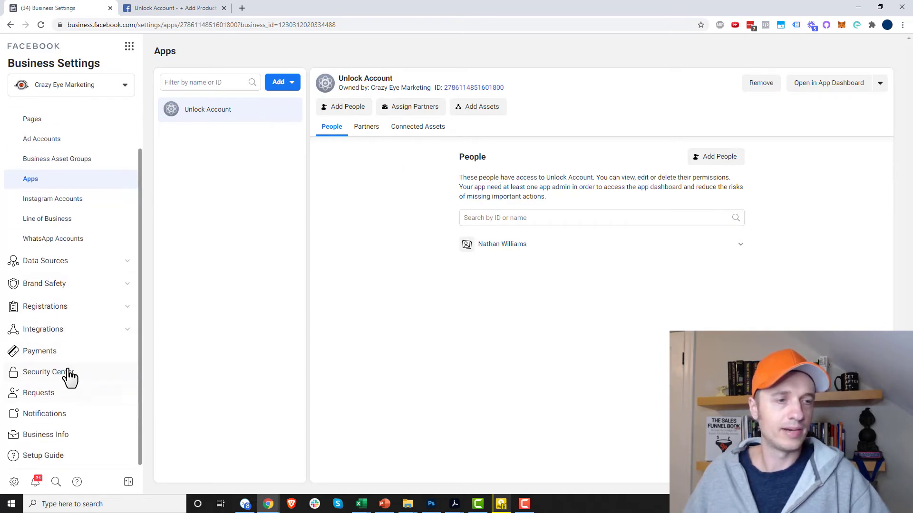
left_click(67, 373)
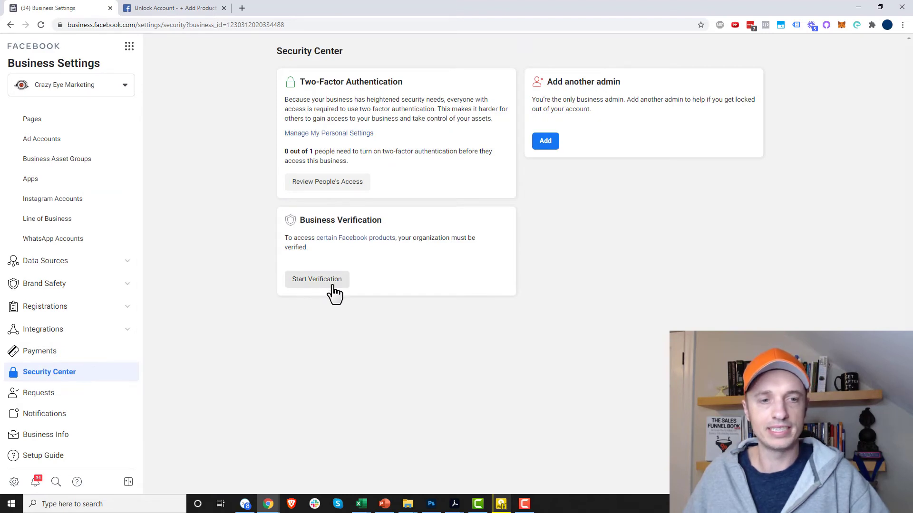
Start Business Verification, match the business to CRAZY EYE MEDIA, LLC and confirm its details.
left_click(324, 284)
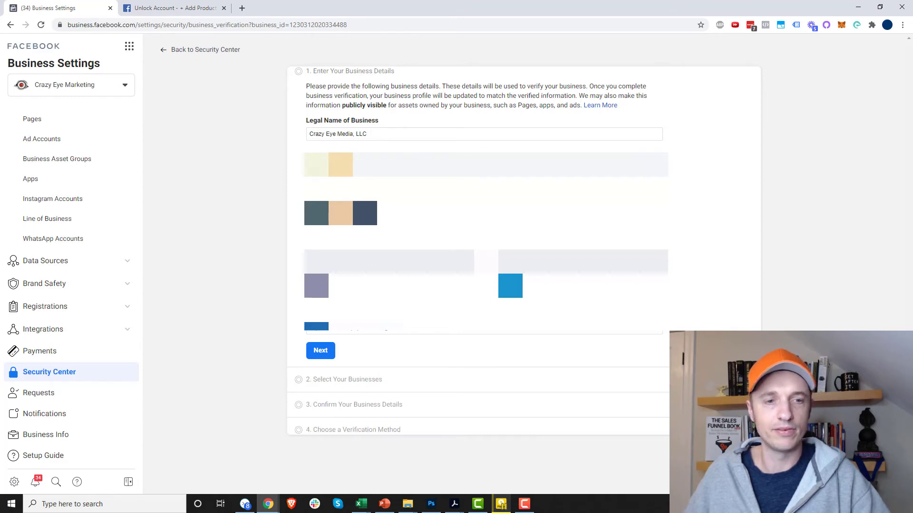
left_click(322, 352)
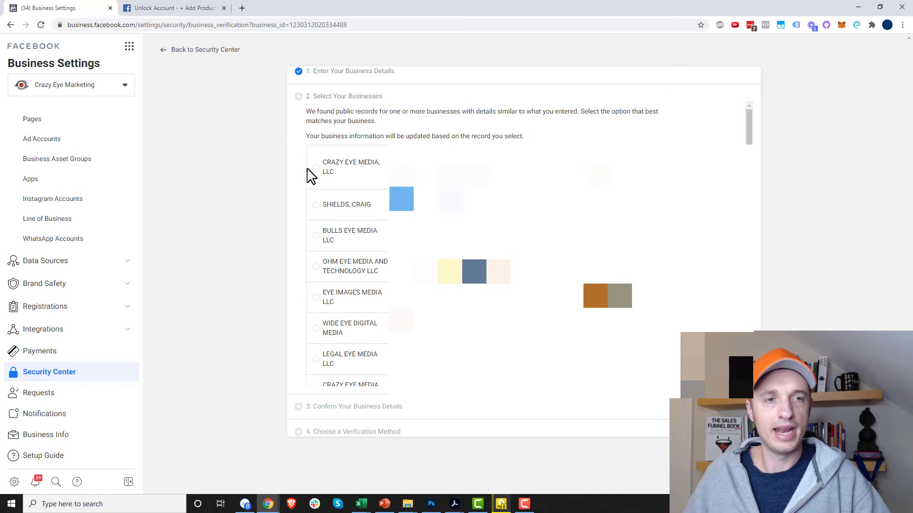
left_click(316, 168)
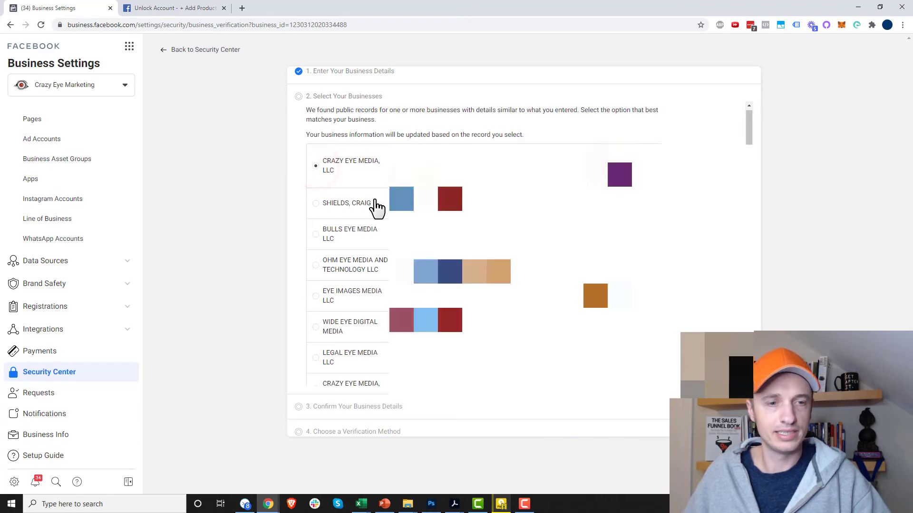
scroll(378, 214, "down", 2)
left_click(323, 384)
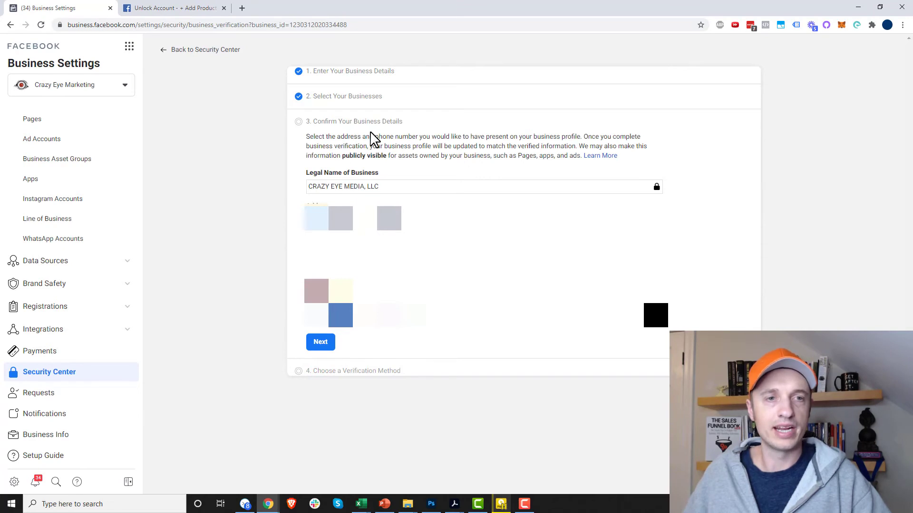
left_click(325, 341)
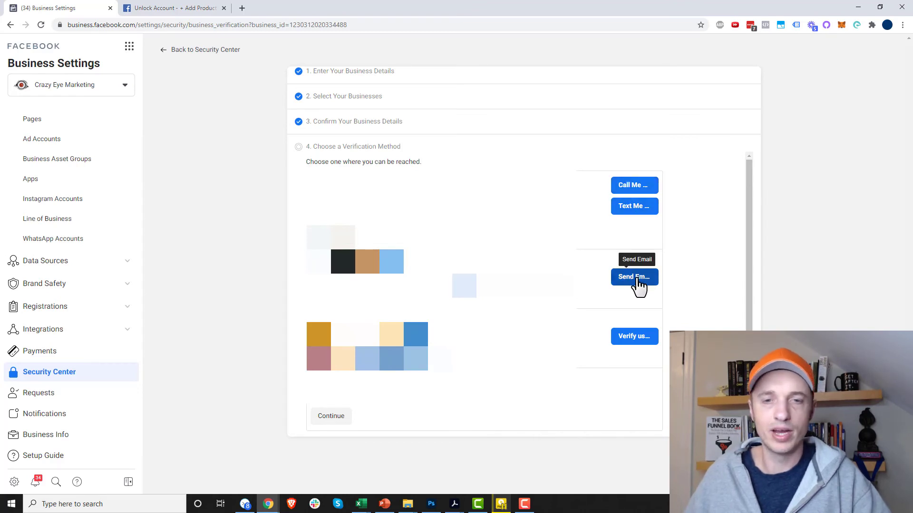
Request the code by text, enter the five-digit verification code, submit it, and close the confirmation.
left_click(638, 210)
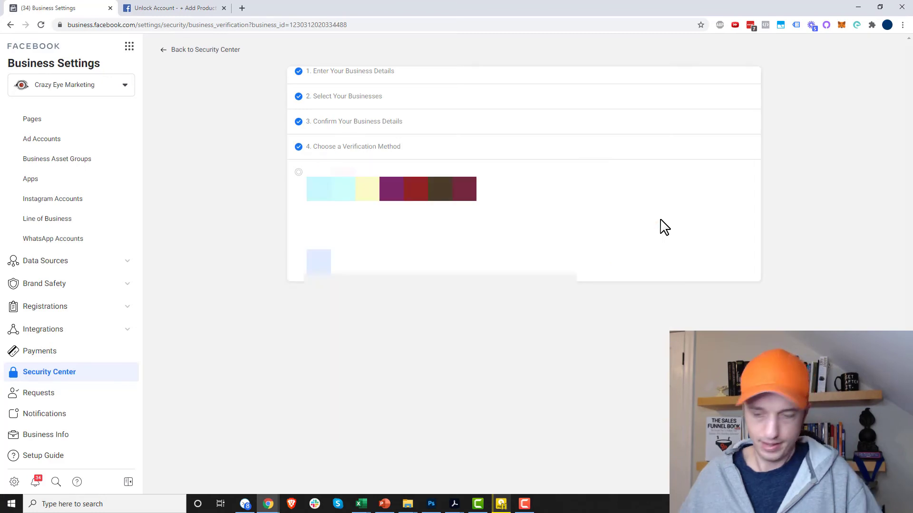
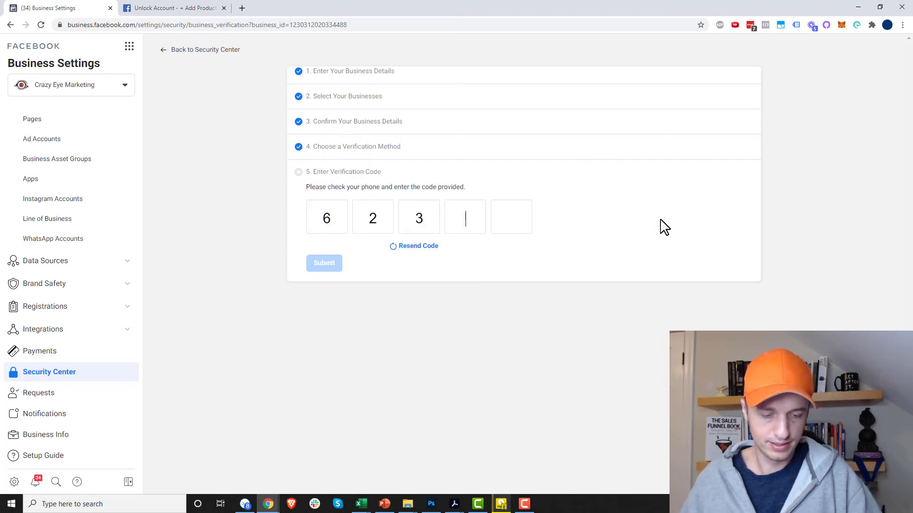
left_click(318, 267)
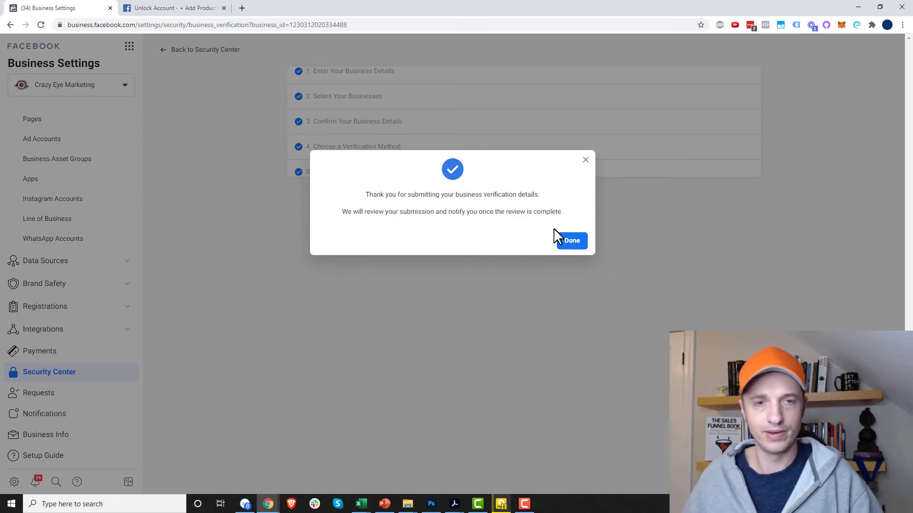
left_click(574, 242)
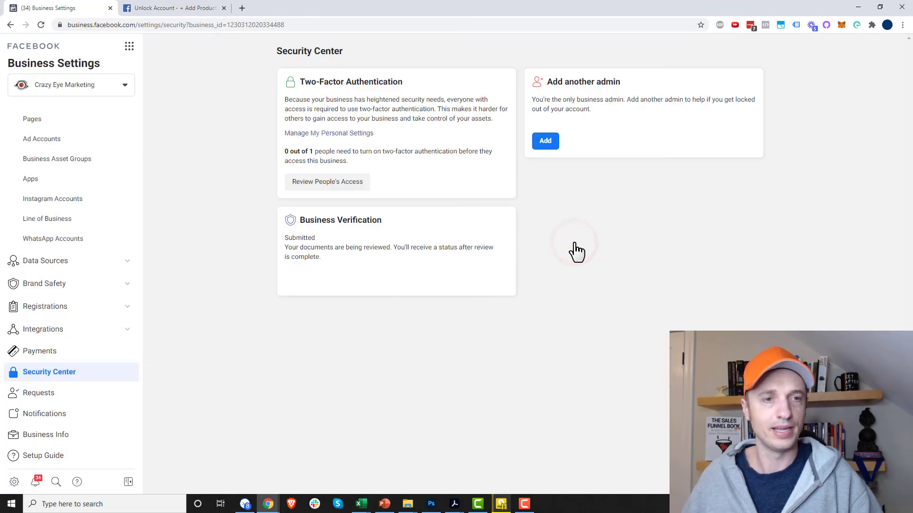